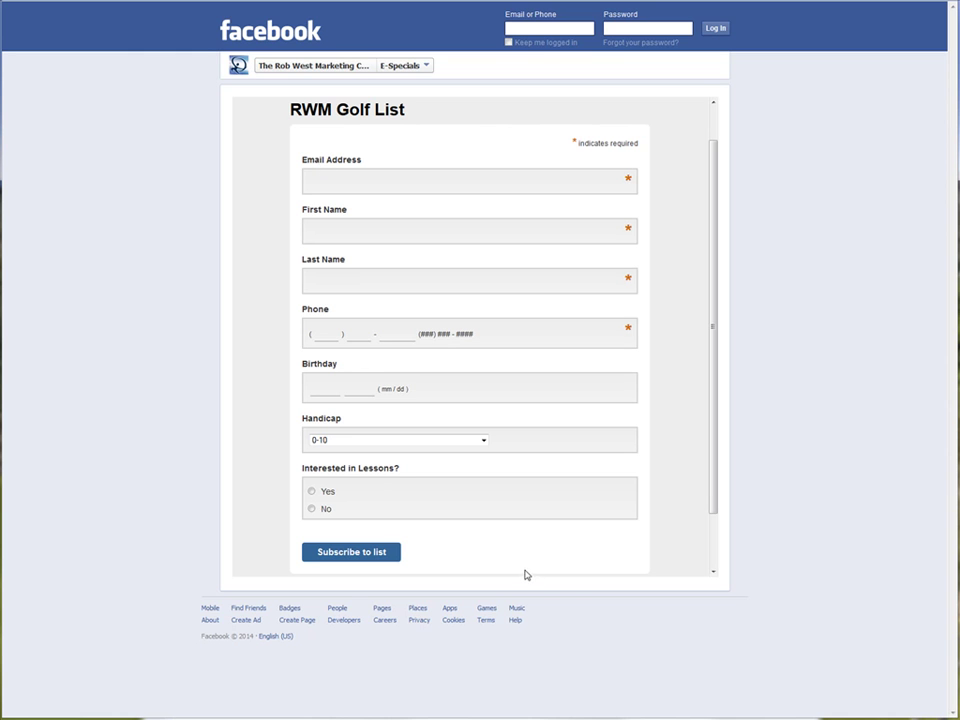
{"action": "left_click_drag", "start_coordinate": [718, 495], "coordinate": [707, 569]}
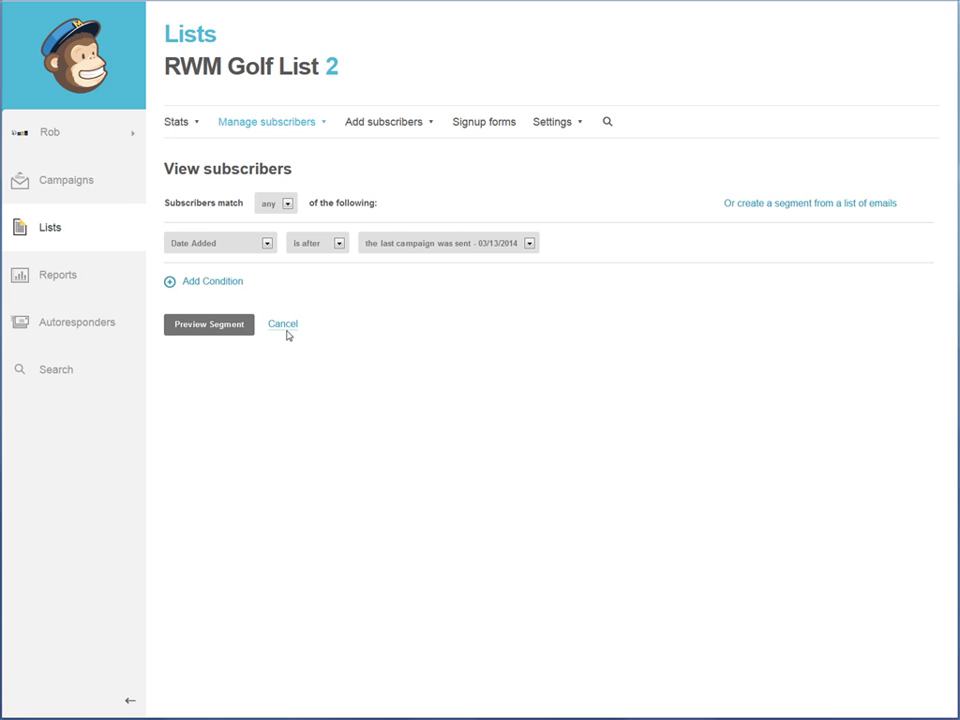
{"action": "left_click", "coordinate": [224, 246]}
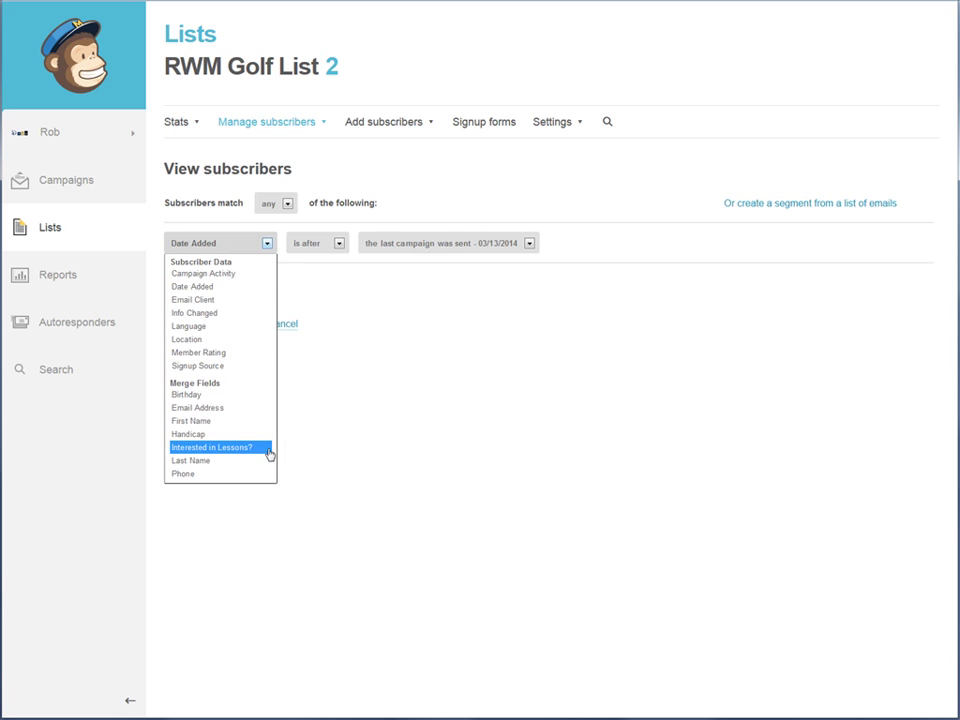
{"action": "left_click", "coordinate": [390, 448]}
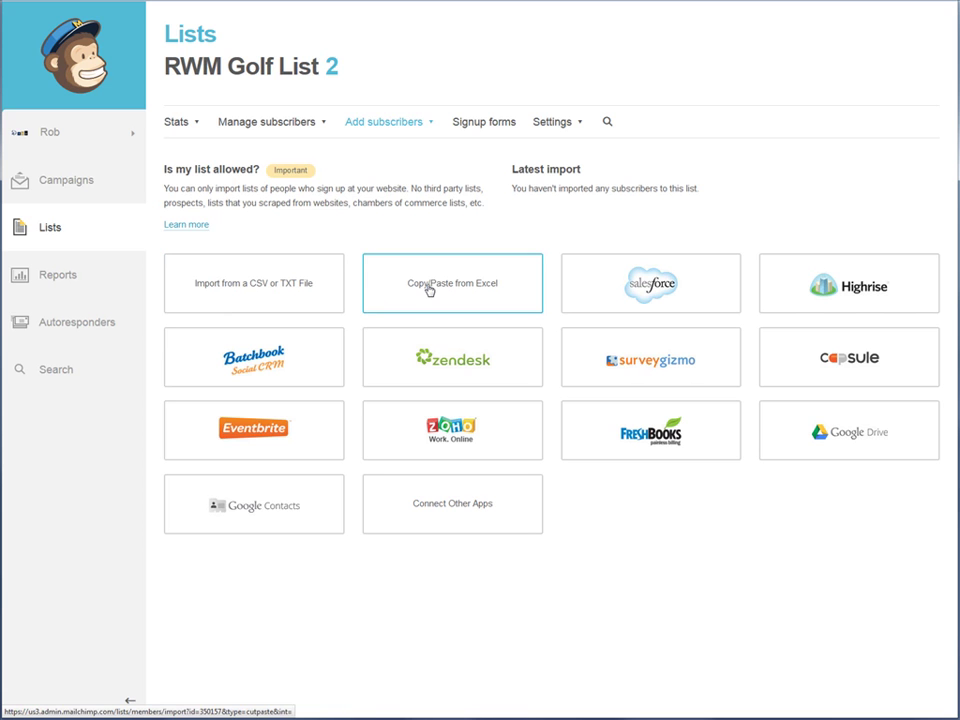
Step: Open the Copy/Paste from Excel import for RWM Golf List and turn on auto-updating of the existing list
{"action": "left_click", "coordinate": [428, 289]}
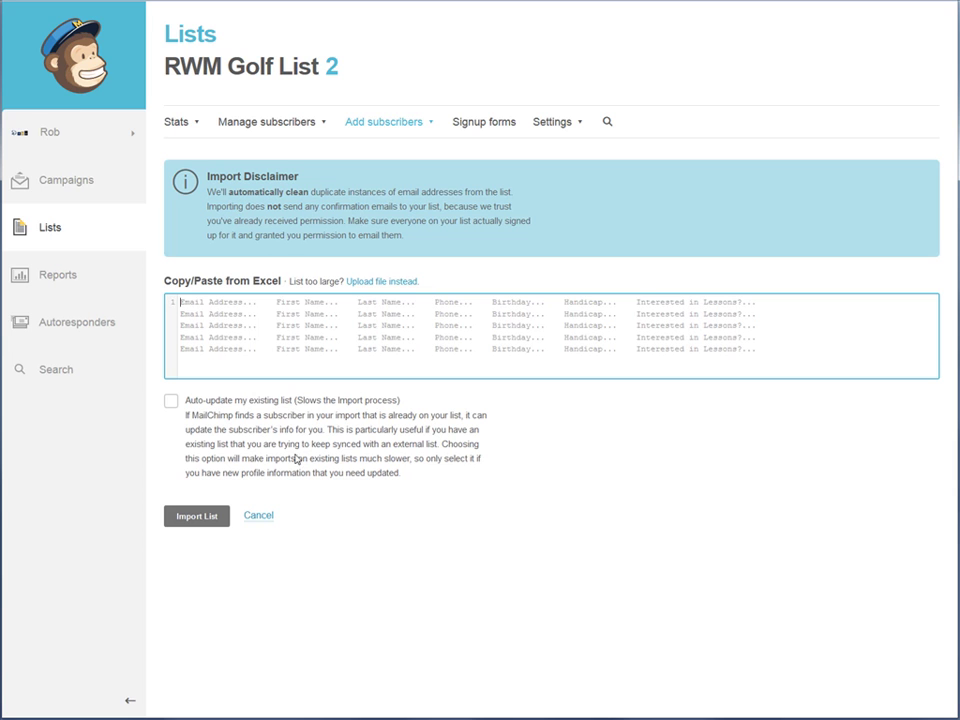
{"action": "left_click", "coordinate": [171, 402]}
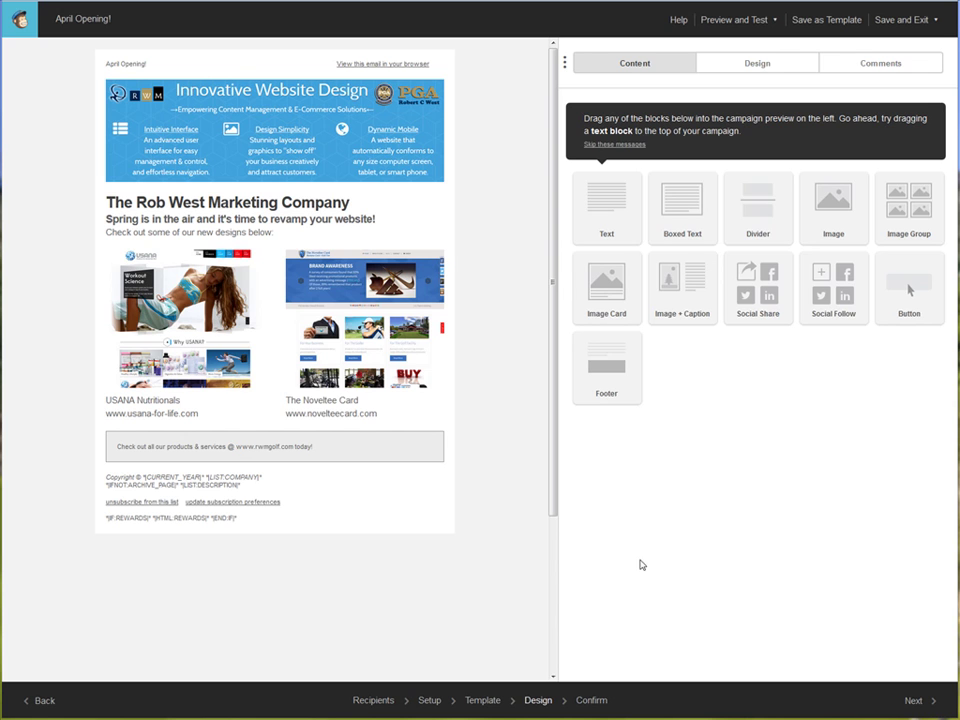
Step: Open the heading text block below the banner for editing, and save and close it
{"action": "mouse_move", "coordinate": [297, 213]}
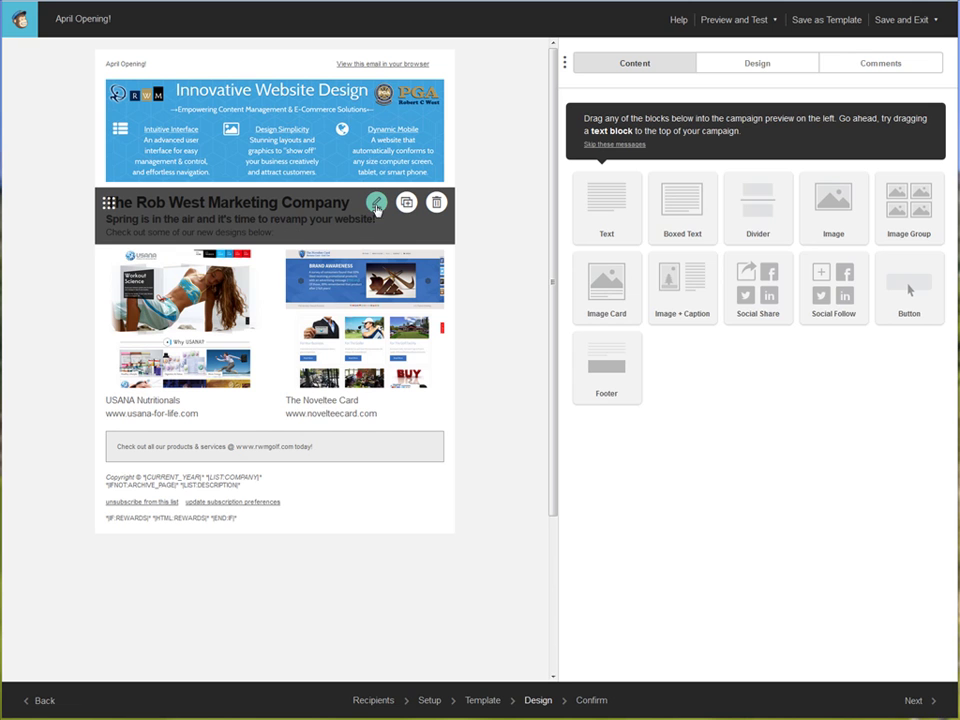
{"action": "left_click", "coordinate": [377, 206]}
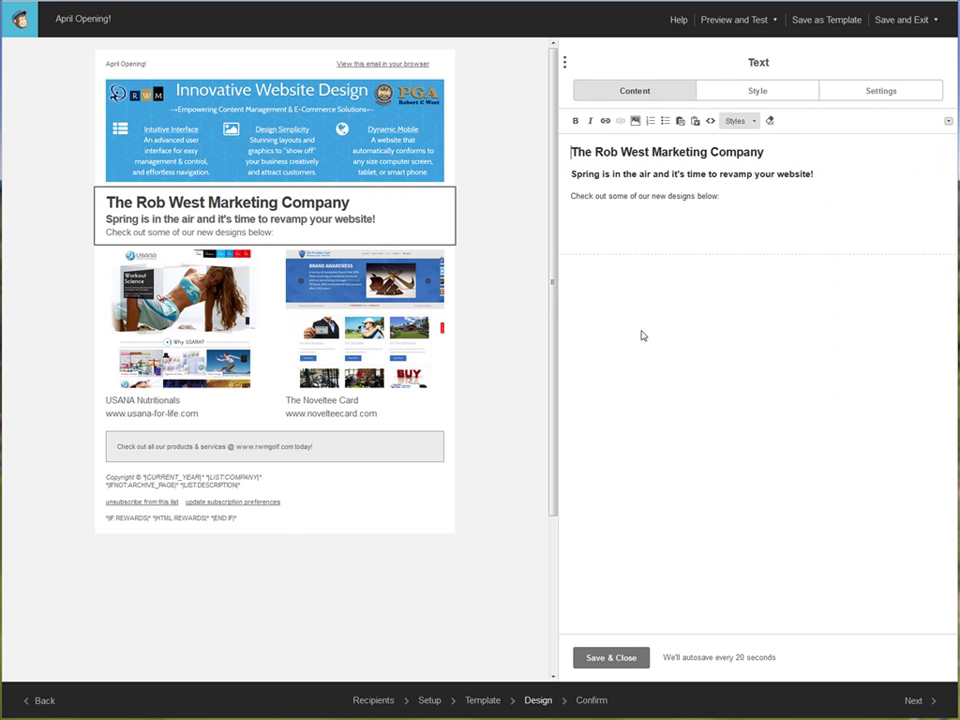
{"action": "left_click", "coordinate": [609, 658]}
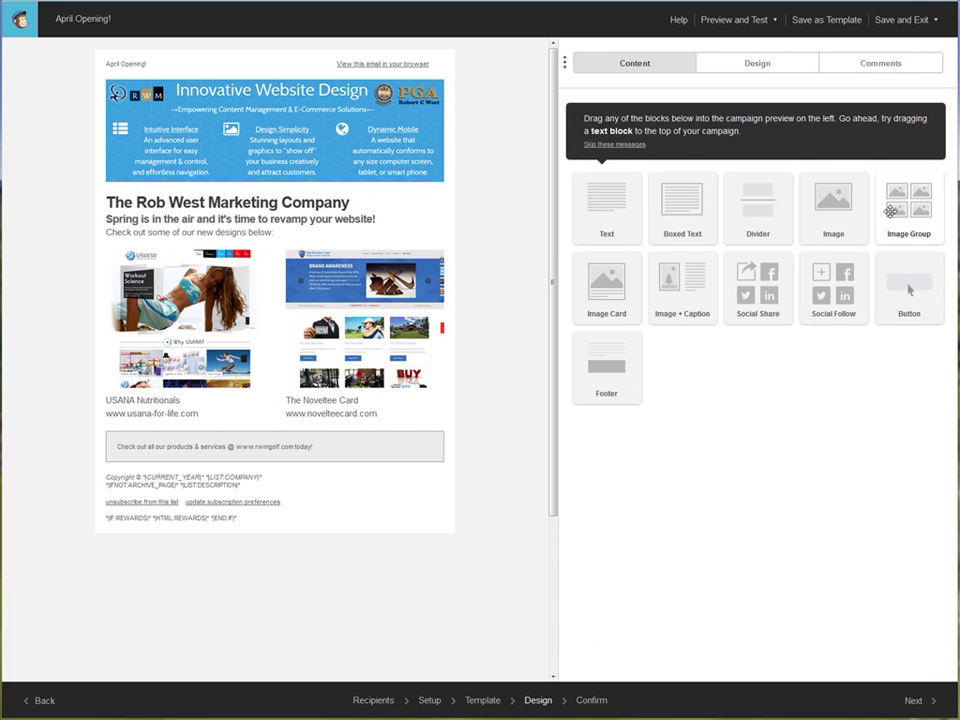
Step: Add an image group block between the banner and the heading text, with 1.jpg in both image slots
{"action": "left_click_drag", "start_coordinate": [910, 212], "coordinate": [246, 200]}
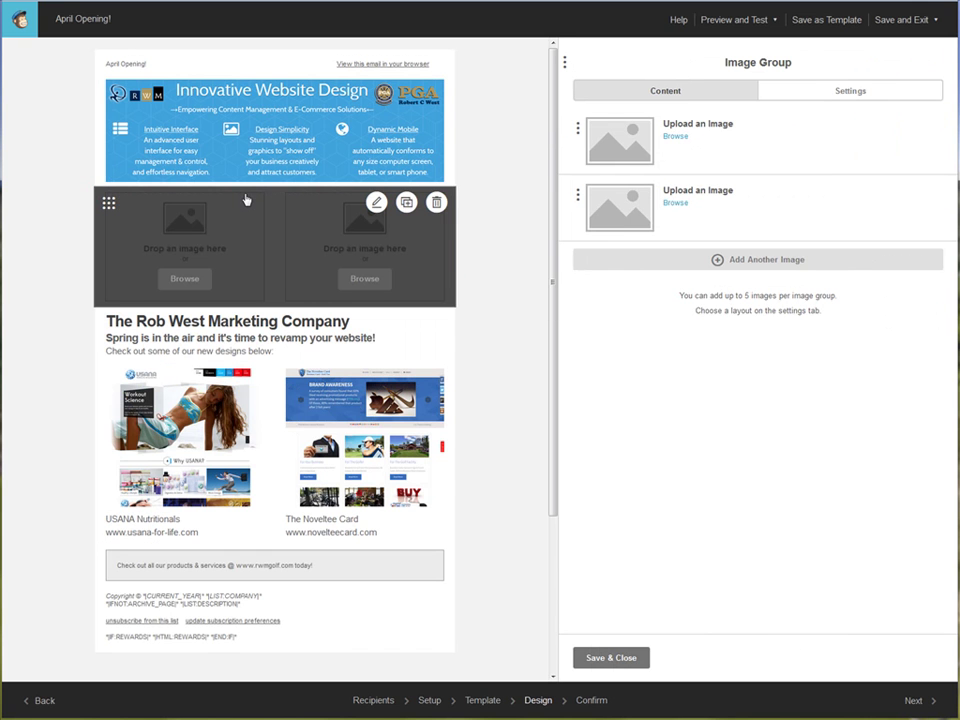
{"action": "left_click", "coordinate": [675, 137]}
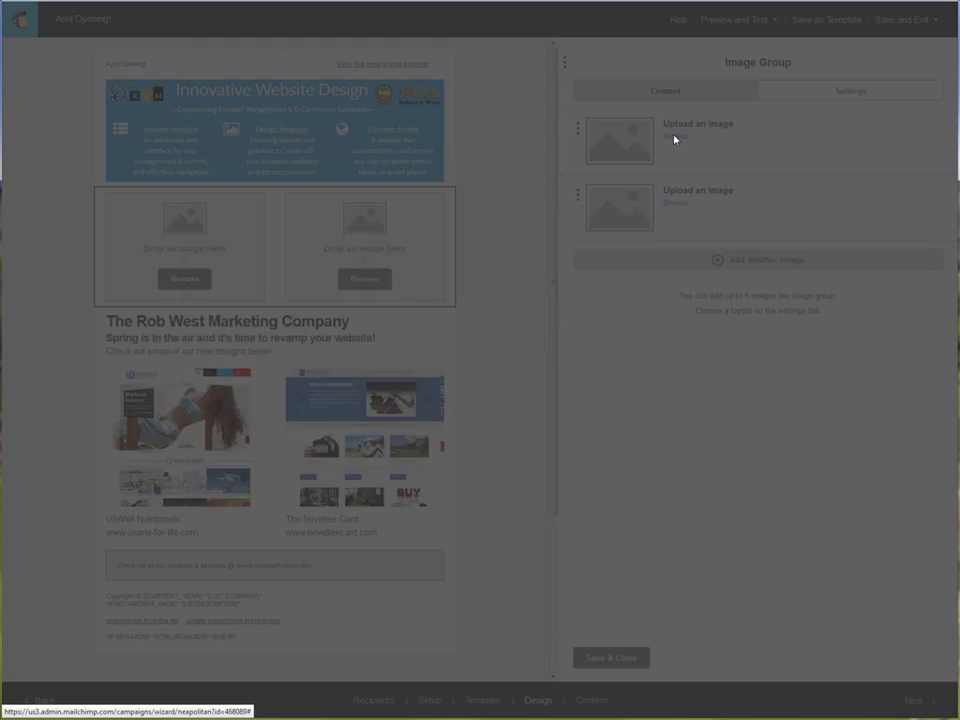
{"action": "left_click", "coordinate": [249, 265]}
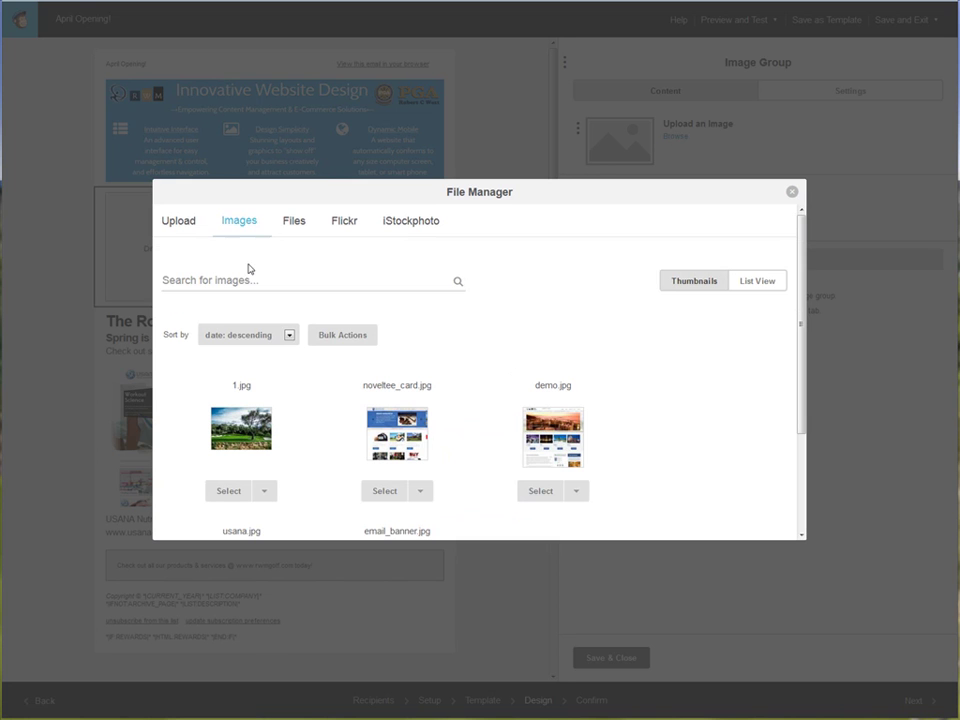
{"action": "left_click", "coordinate": [240, 437]}
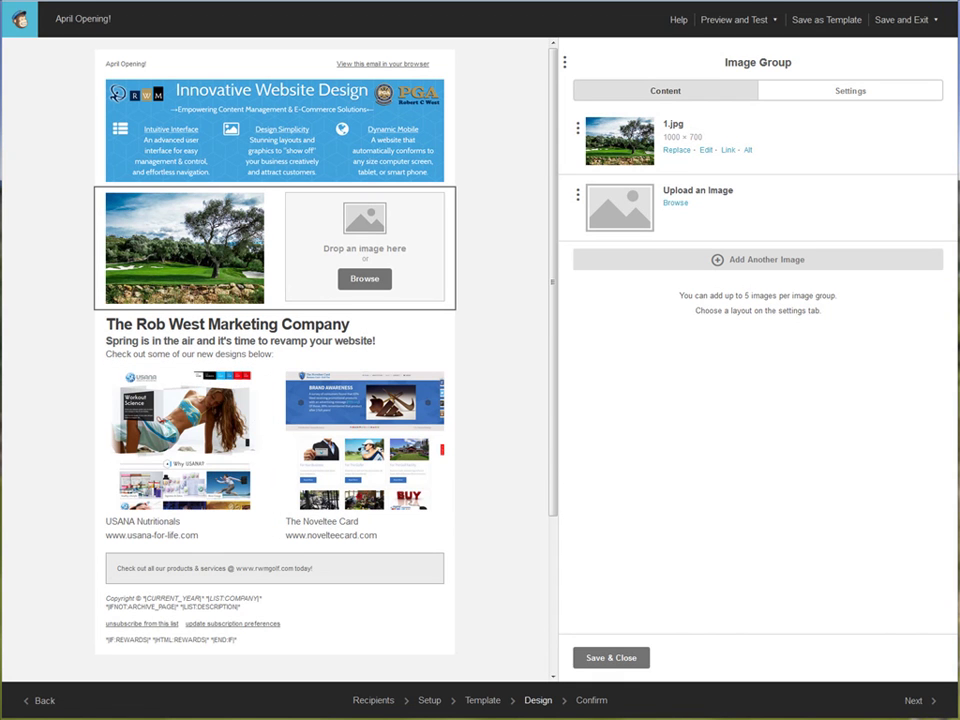
{"action": "left_click_drag", "start_coordinate": [1, 365], "coordinate": [358, 245]}
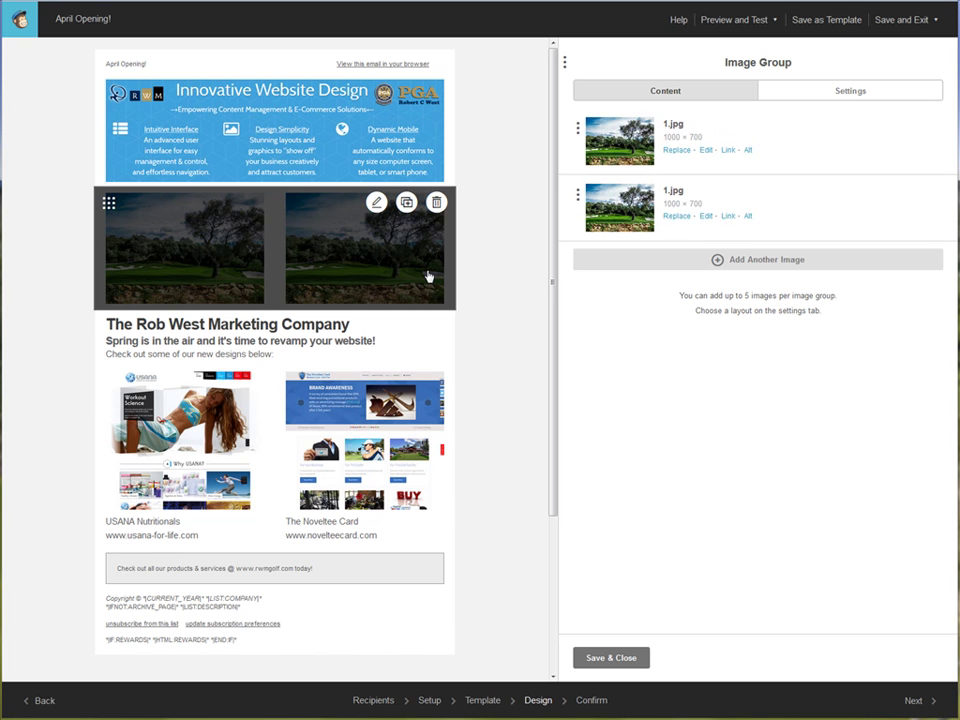
Step: Delete the image group block below the banner
{"action": "left_click", "coordinate": [436, 205]}
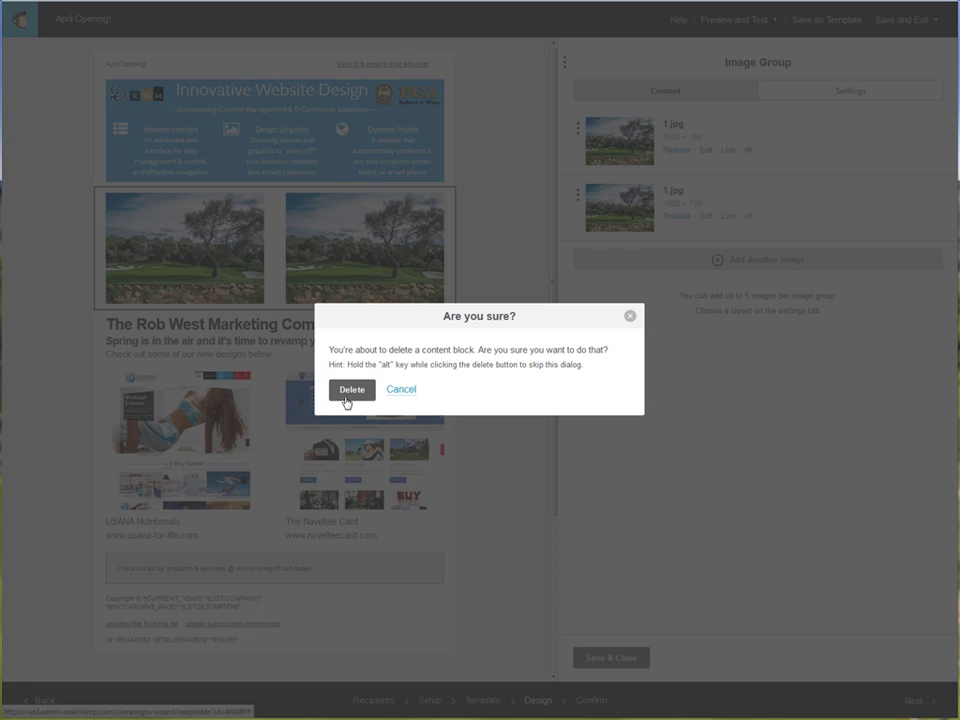
{"action": "left_click", "coordinate": [347, 397]}
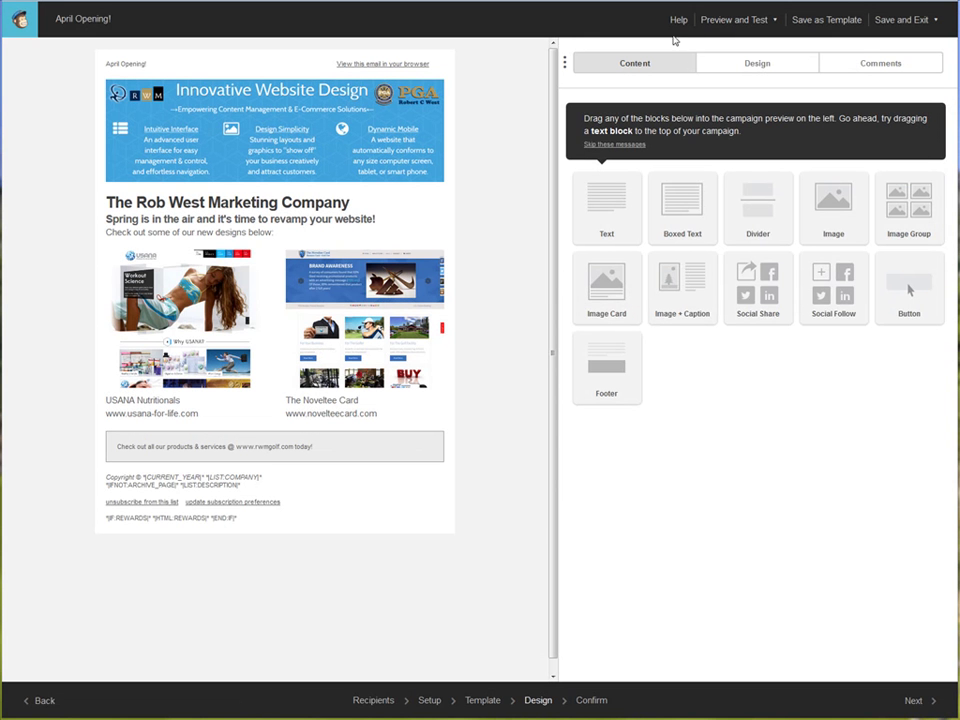
Step: Preview the April Opening! campaign in its desktop and mobile layouts
{"action": "left_click", "coordinate": [734, 22]}
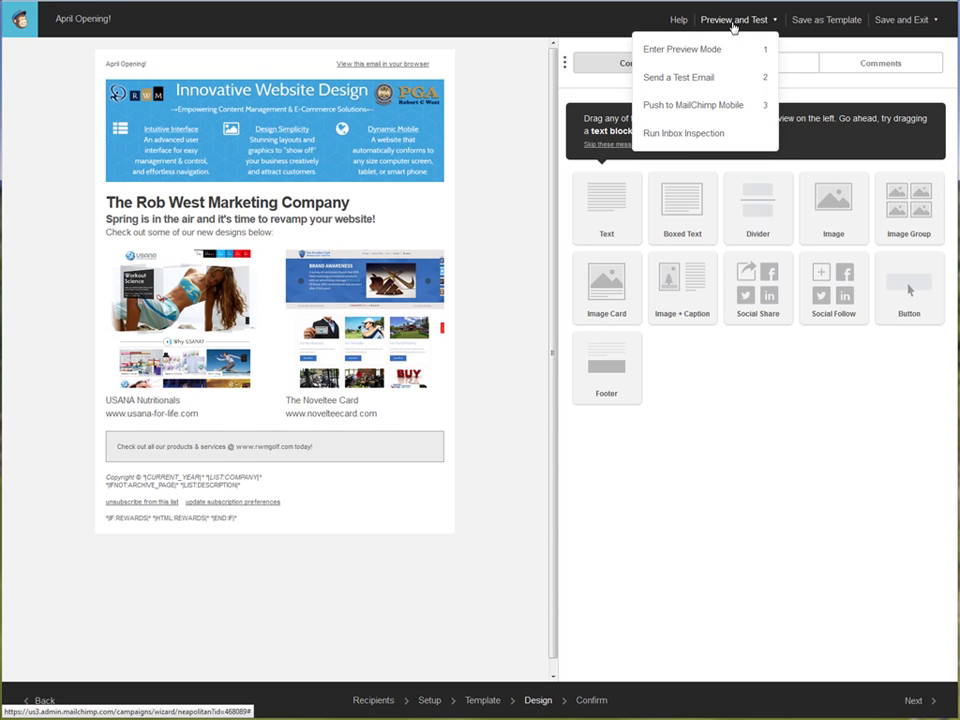
{"action": "left_click", "coordinate": [695, 52]}
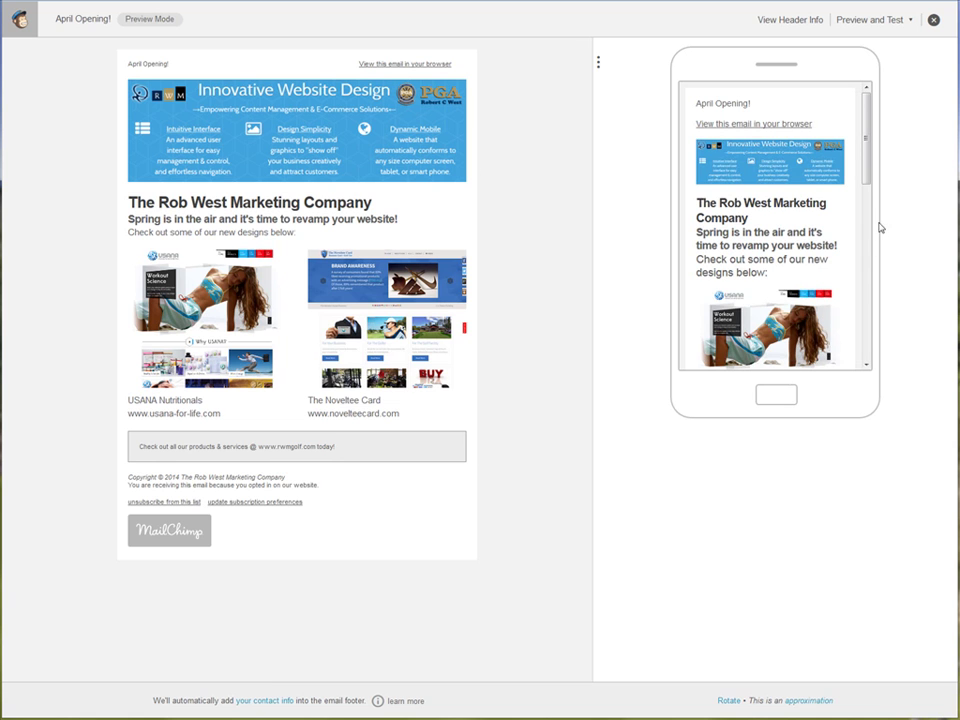
{"action": "left_click_drag", "start_coordinate": [867, 149], "coordinate": [855, 80]}
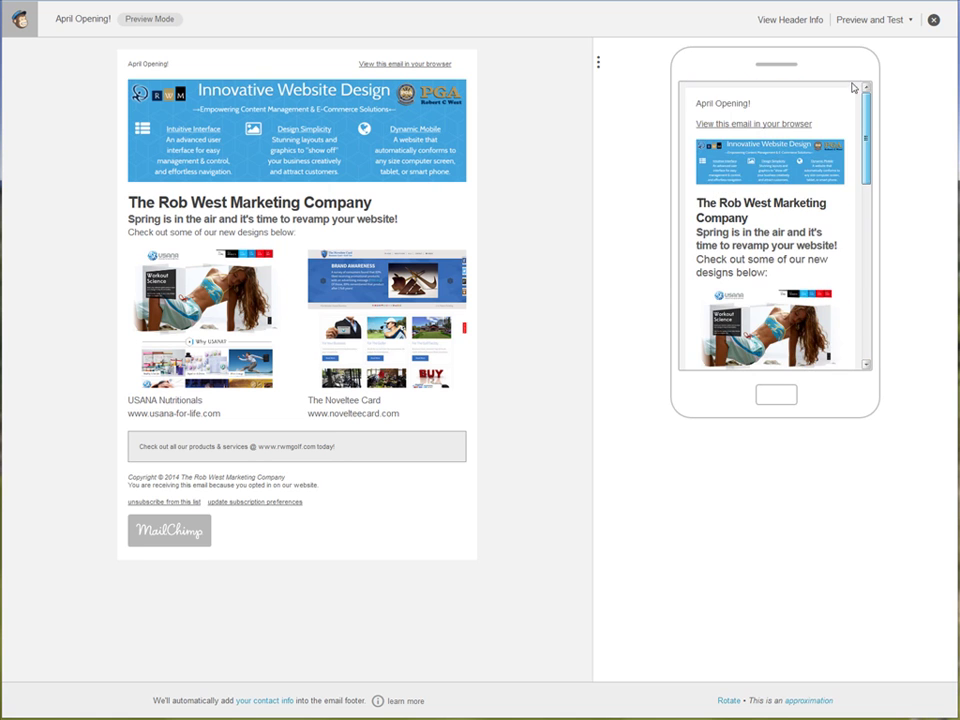
Step: Send a test email of the April Opening! campaign to the prefilled recipient address
{"action": "left_click", "coordinate": [857, 30]}
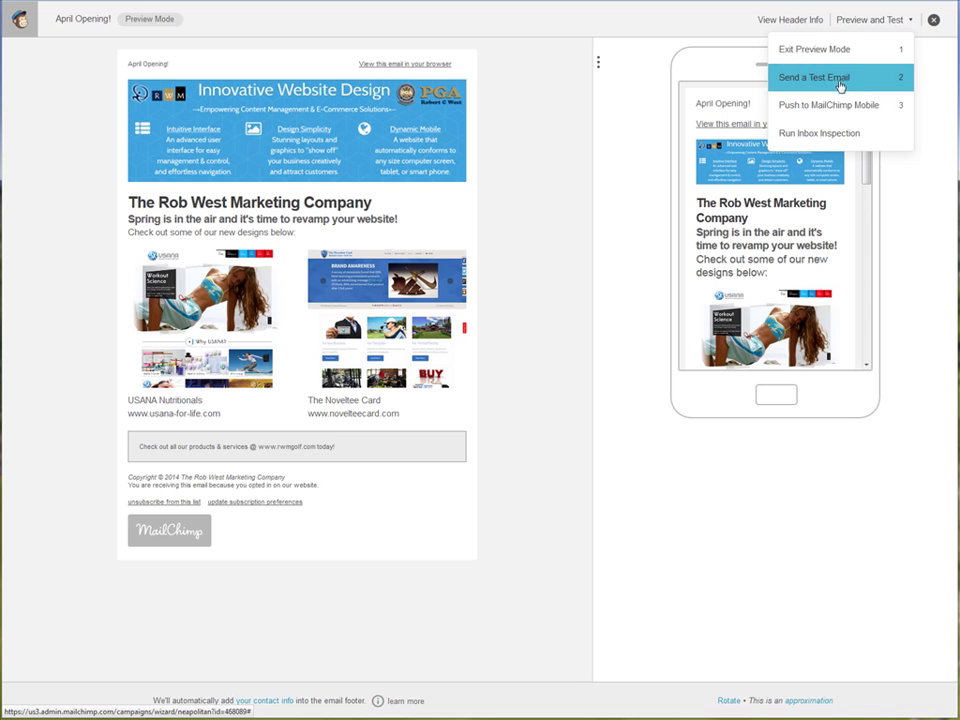
{"action": "left_click", "coordinate": [833, 84]}
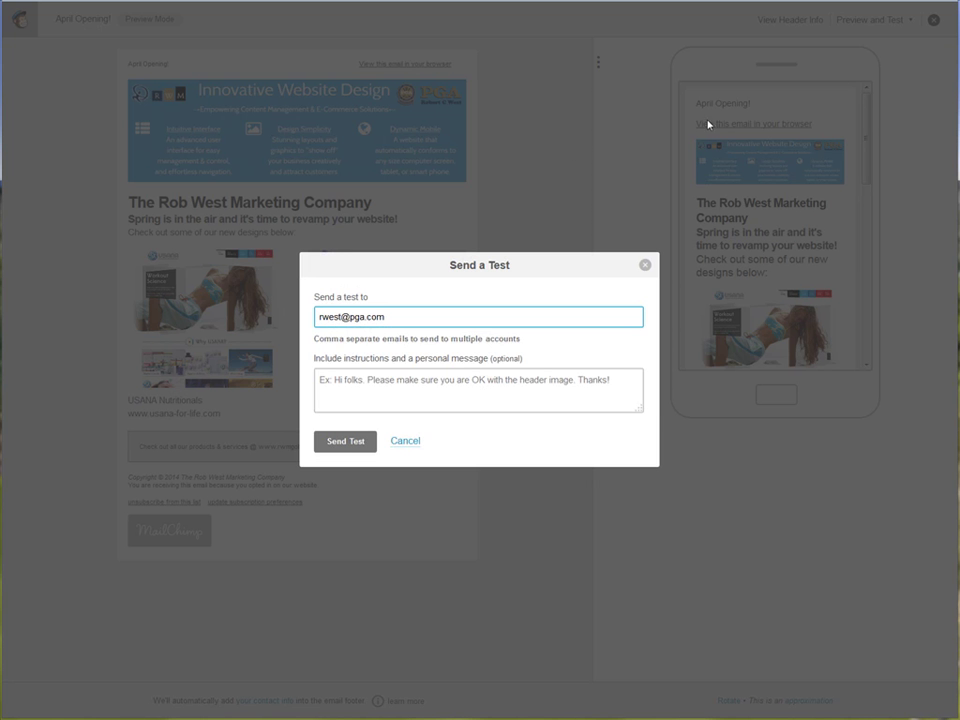
{"action": "left_click", "coordinate": [347, 442]}
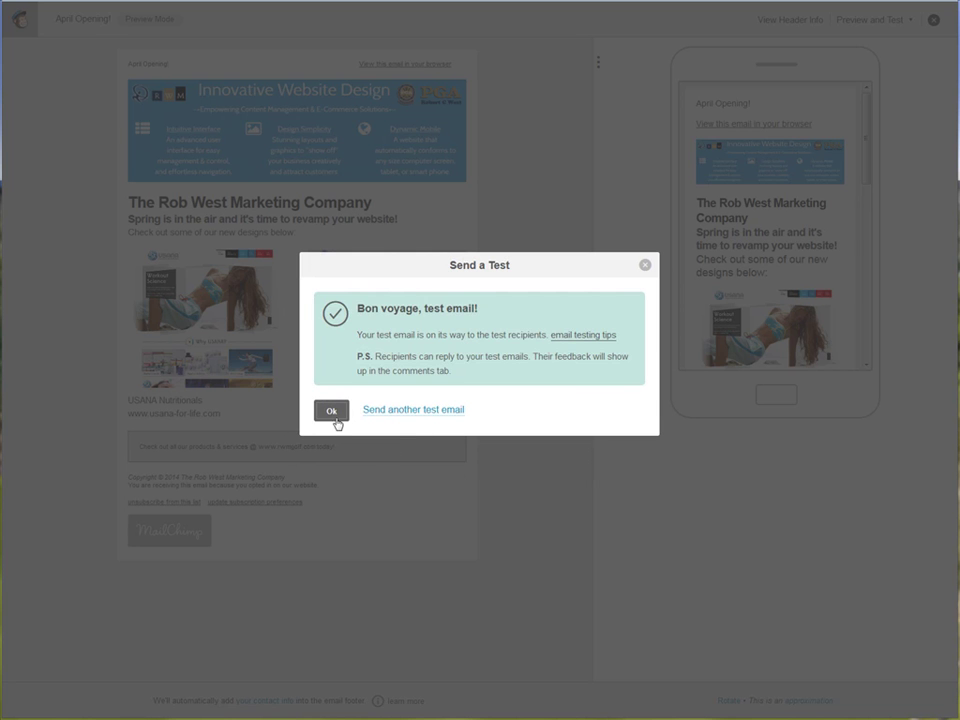
{"action": "left_click", "coordinate": [335, 422]}
Step: Exit preview mode and continue to the campaign's Confirm stage
{"action": "left_click", "coordinate": [873, 20]}
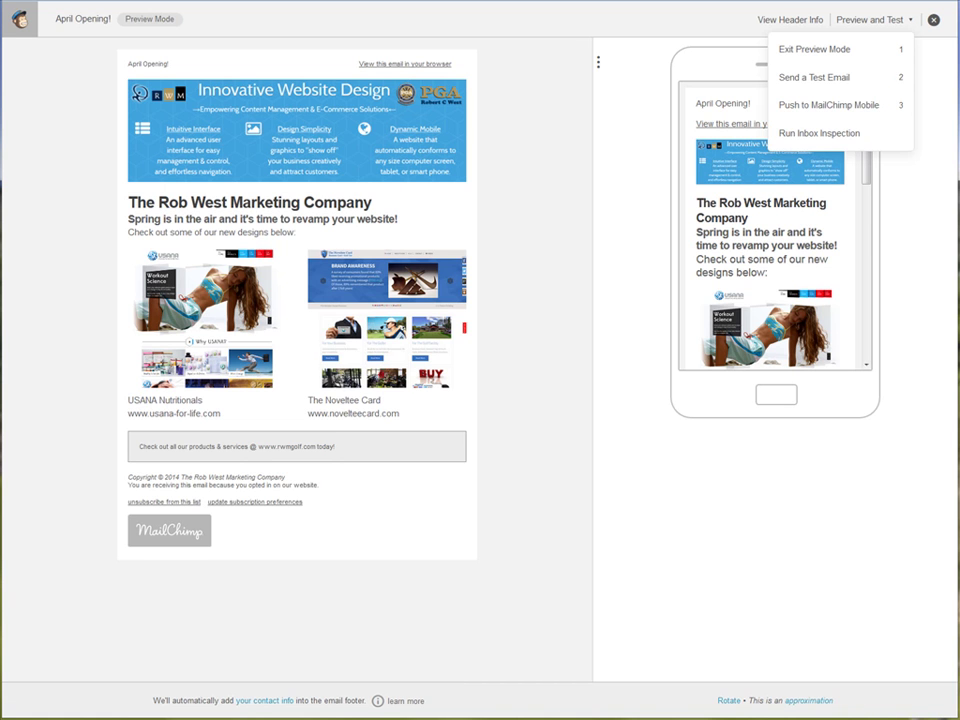
{"action": "key", "text": "1"}
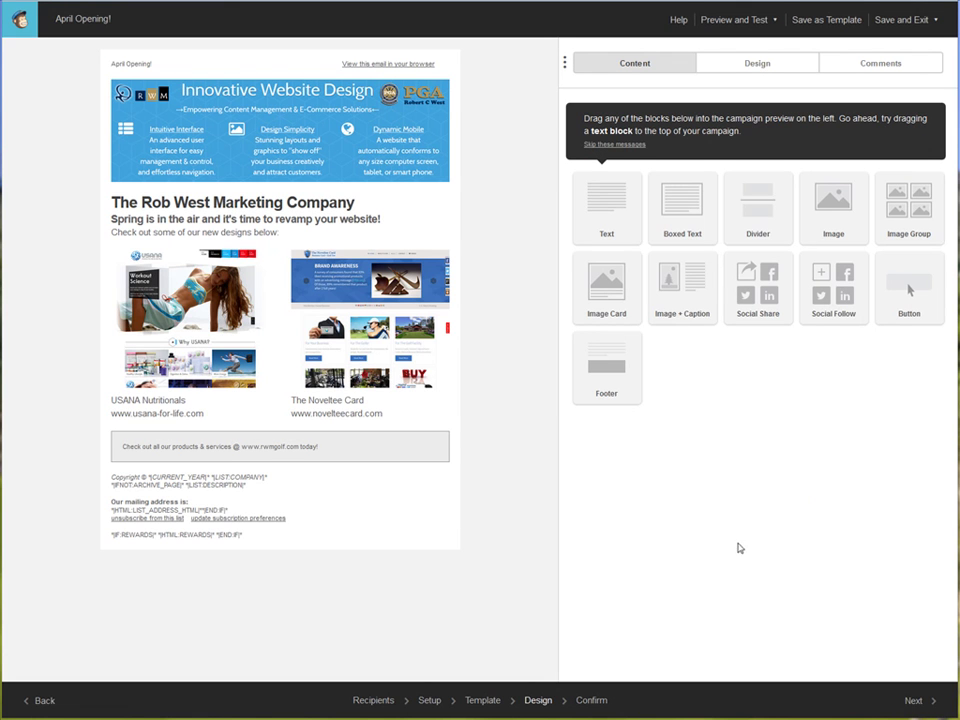
{"action": "left_click", "coordinate": [914, 701]}
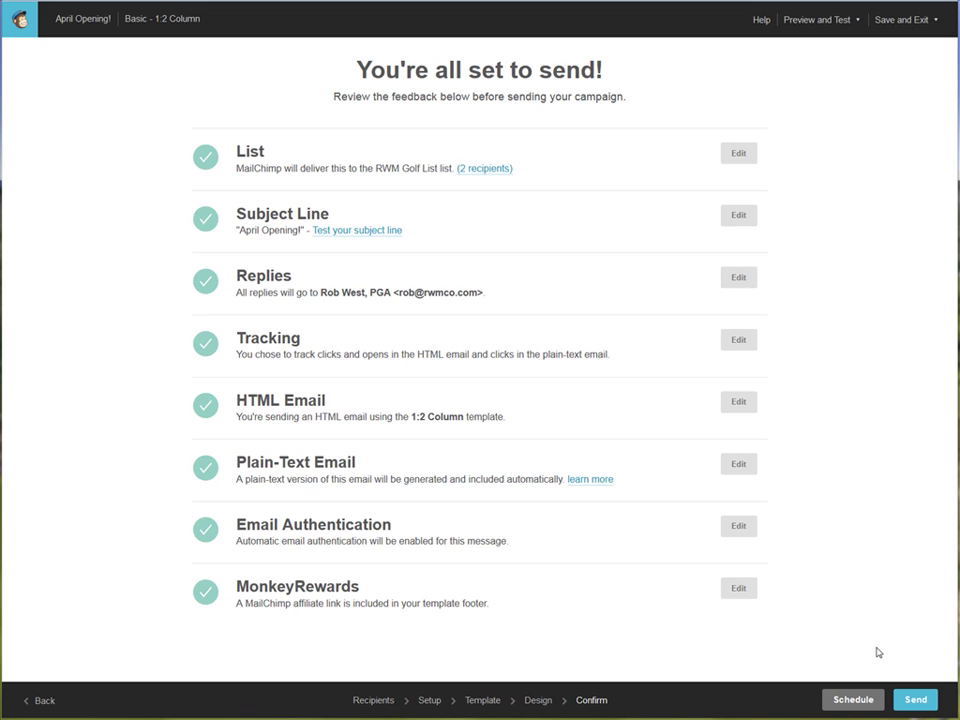
Step: Open the campaign's launch dialog, dismiss it without sending, and open the scheduling options
{"action": "left_click", "coordinate": [915, 701]}
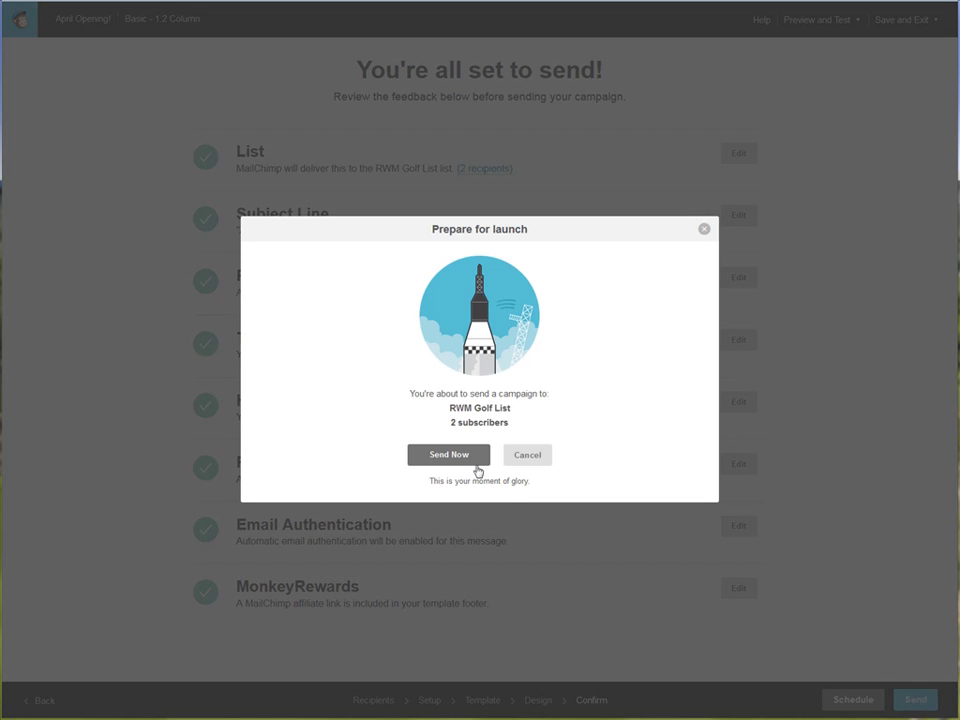
{"action": "left_click", "coordinate": [704, 229]}
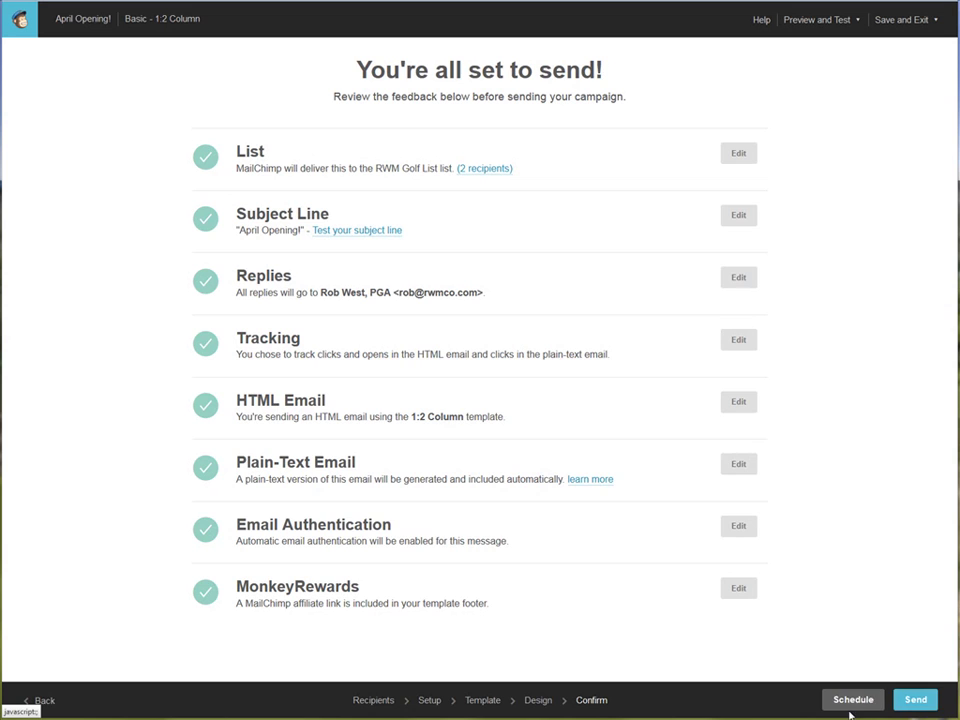
{"action": "left_click", "coordinate": [853, 700]}
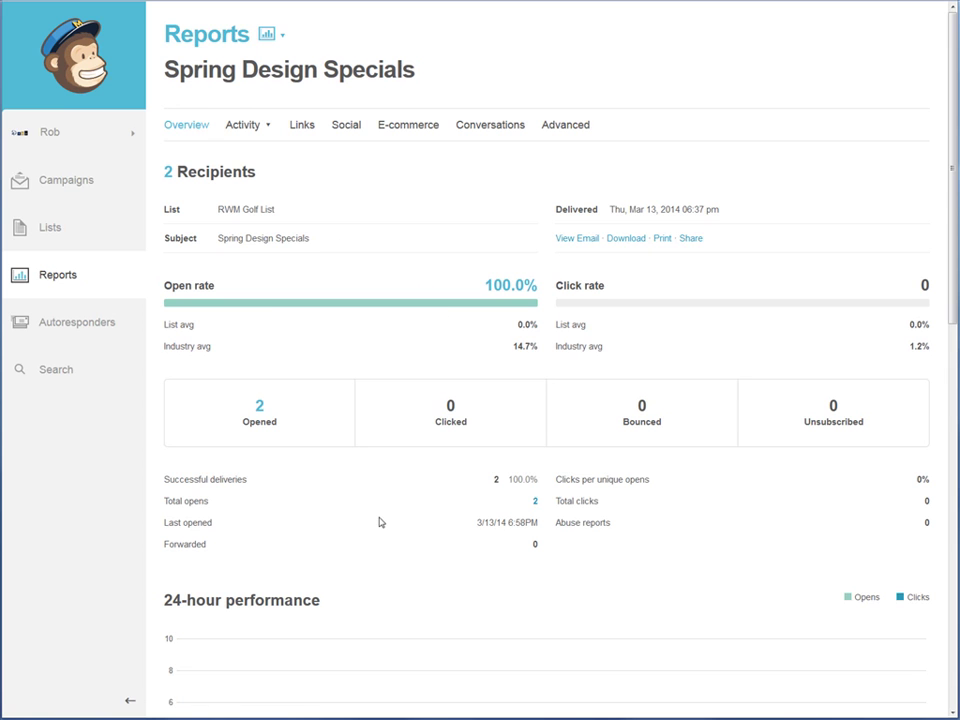
Step: Examine the Spring Design Specials report's delivery statistics, 24-hour performance, top links and subscribers with most opens
{"action": "scroll", "coordinate": [380, 521], "scroll_direction": "down", "scroll_amount": 2}
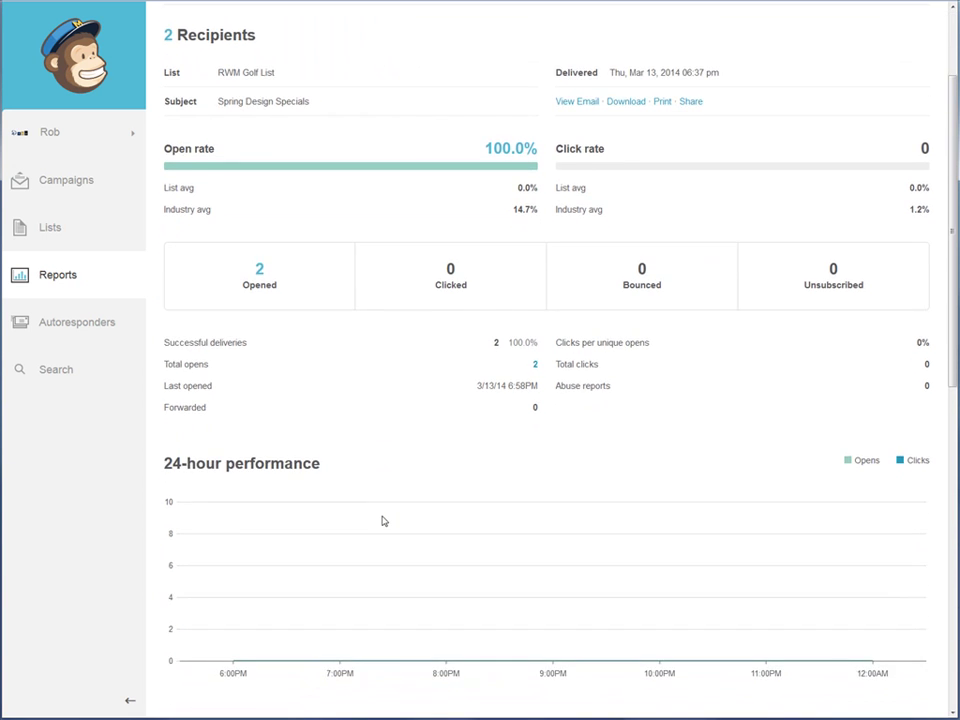
{"action": "scroll", "coordinate": [382, 521], "scroll_direction": "down", "scroll_amount": 2}
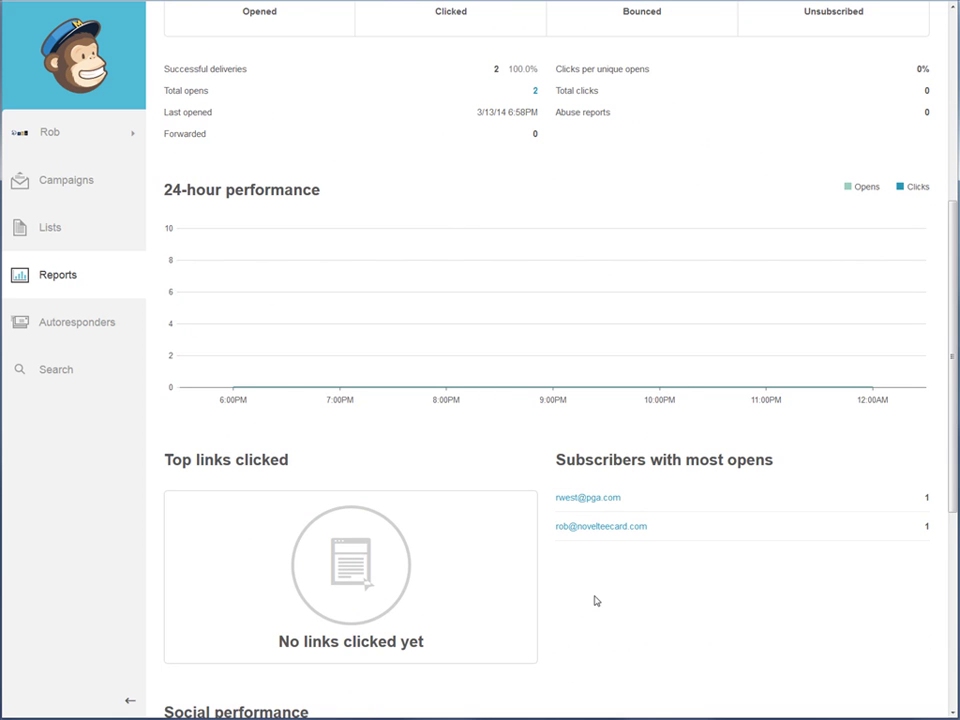
{"action": "scroll", "coordinate": [658, 619], "scroll_direction": "down", "scroll_amount": 1}
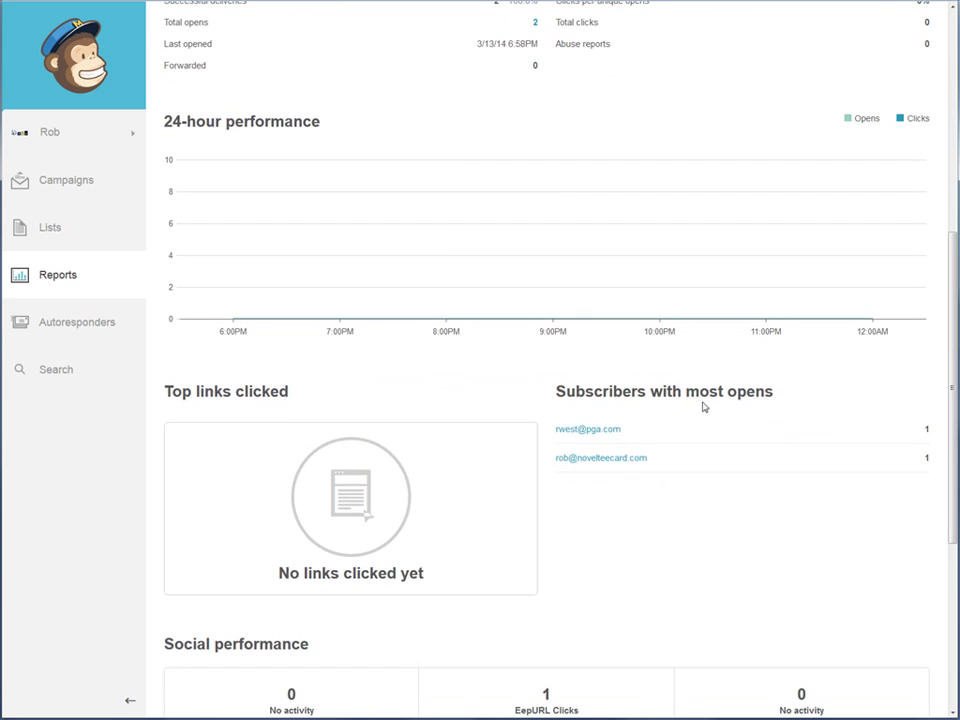